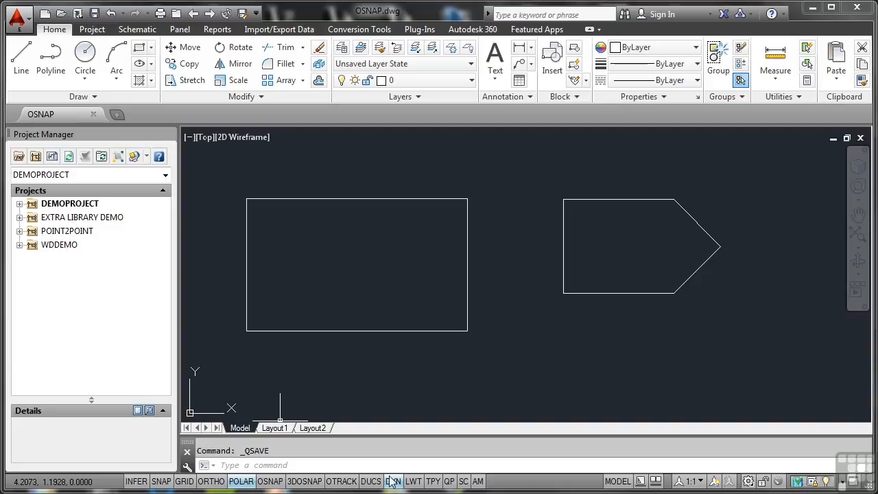
Step: Turn on object snap and review the running object snap modes in the drafting settings
click(276, 483)
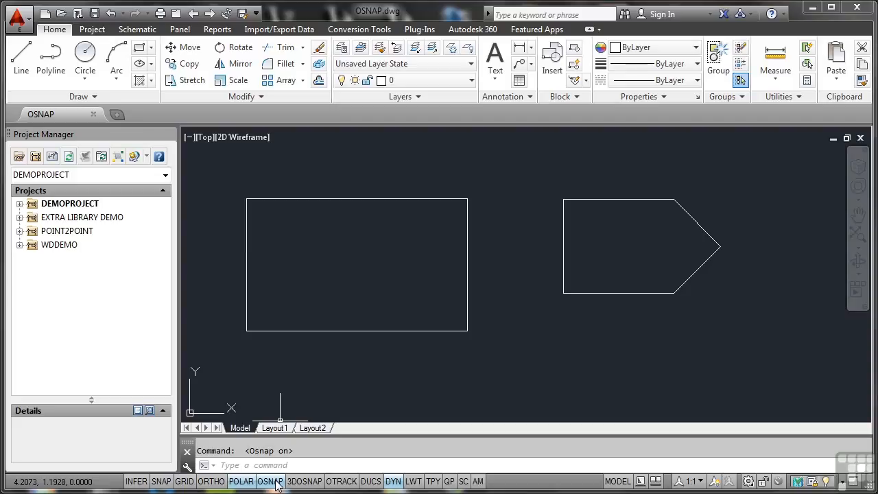
right_click(278, 485)
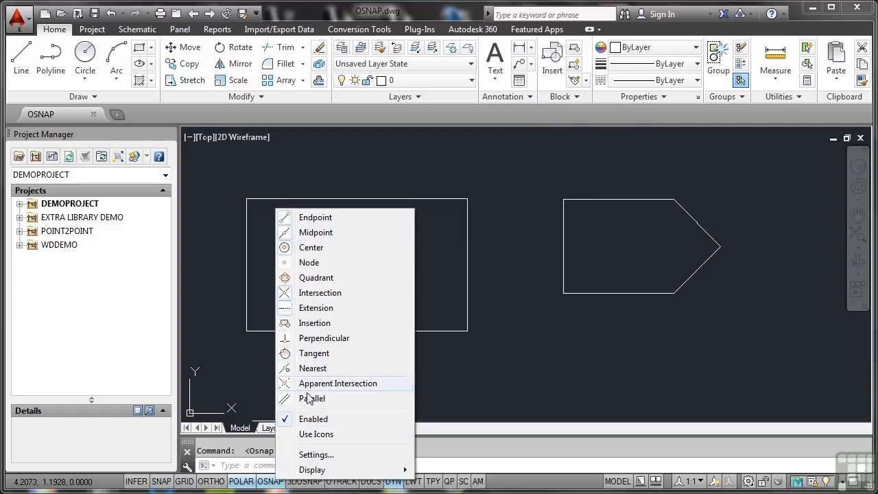
click(316, 455)
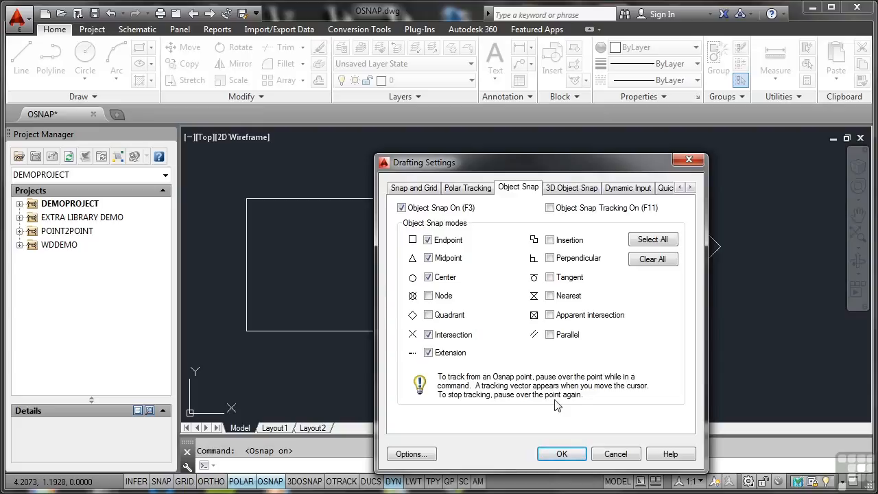
click(567, 454)
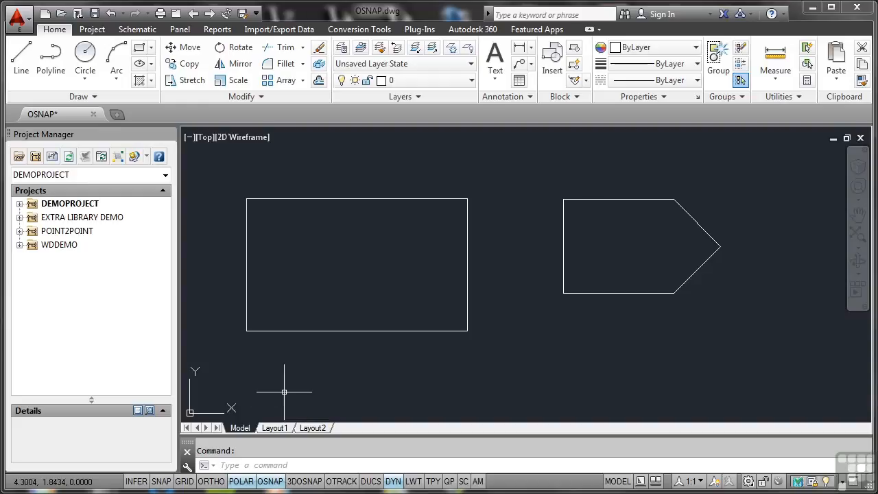
Step: Draw a line from the midpoint of the rectangle's top edge to the midpoint of its right edge
right_click(502, 162)
mouse_move(554, 190)
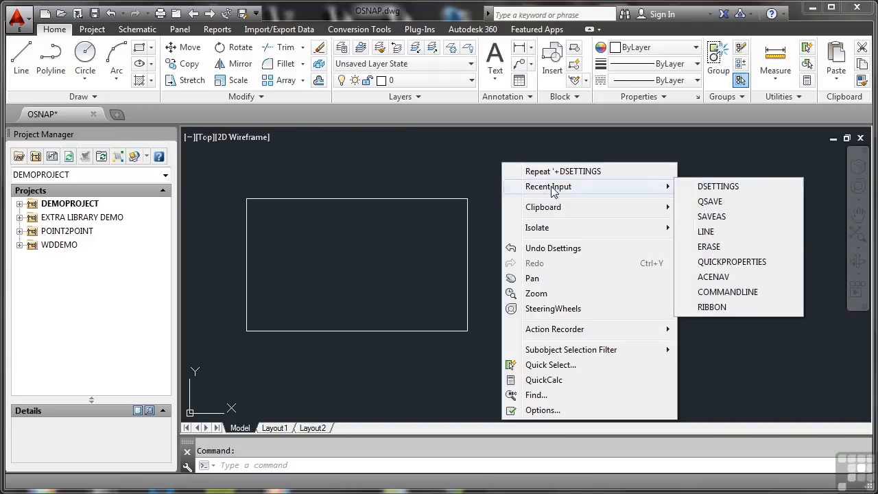
click(706, 232)
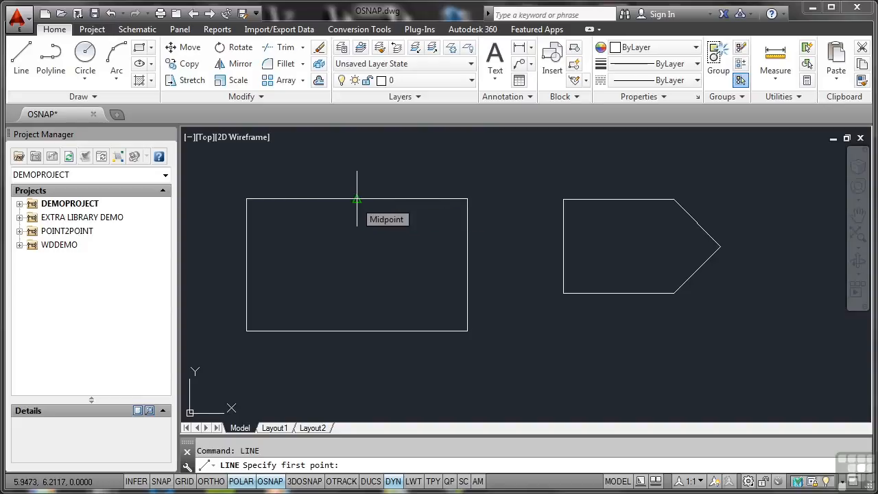
click(357, 199)
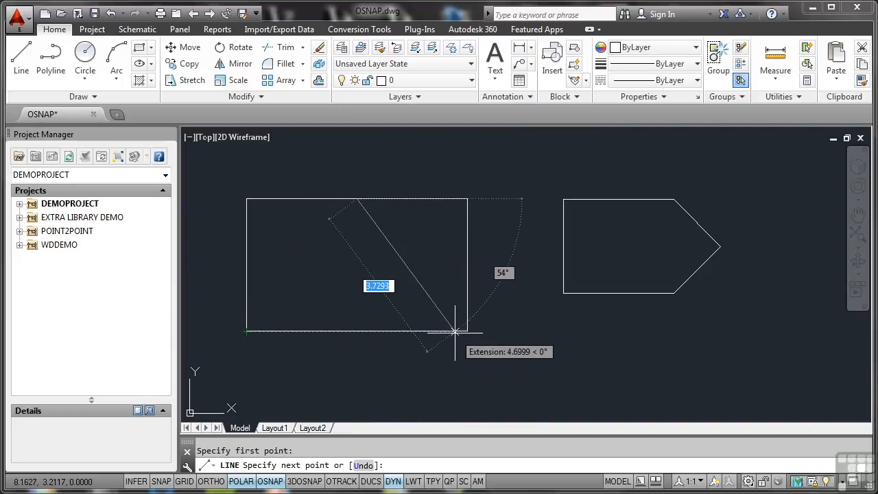
click(467, 265)
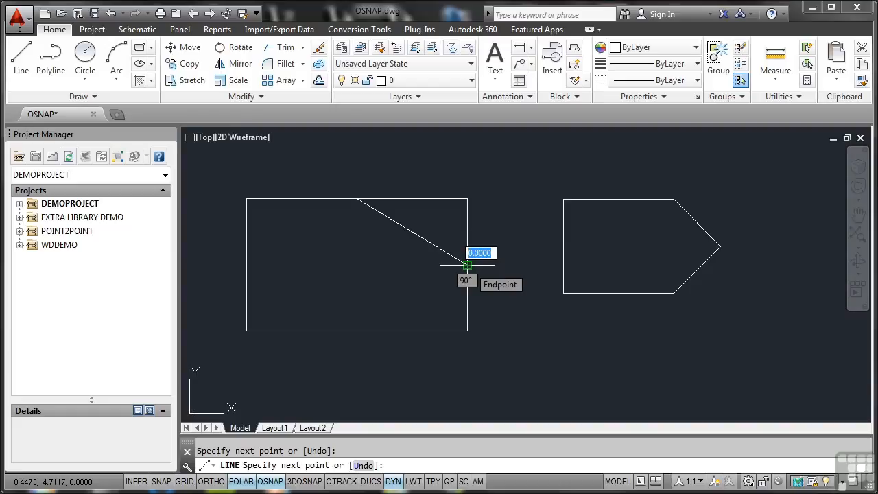
key(Return)
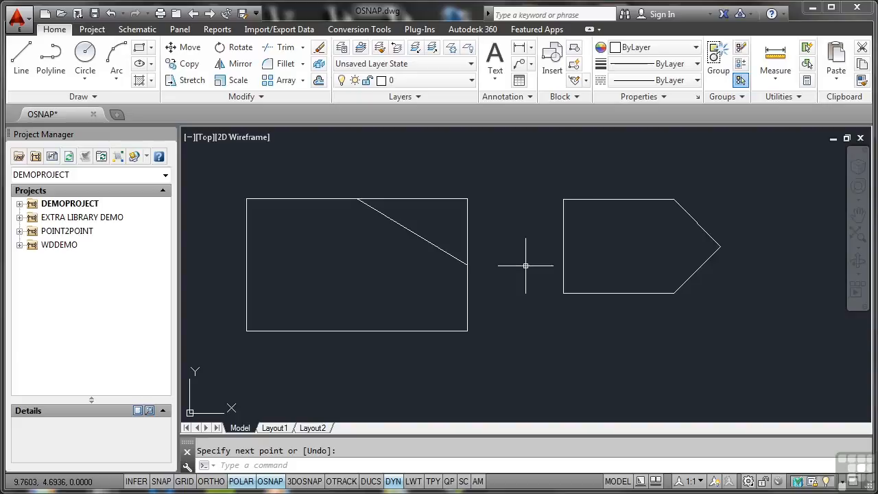
Step: Draw a center-radius circle with a radius of 1.5 in the empty space above and right of the pointed shape
mouse_move(634, 243)
middle_down()
mouse_move(424, 254)
mouse_move(396, 266)
middle_up()
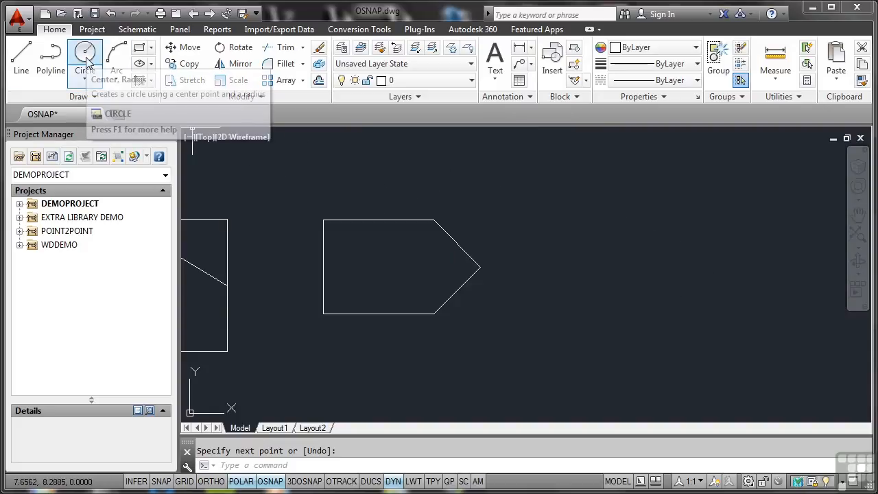
click(85, 81)
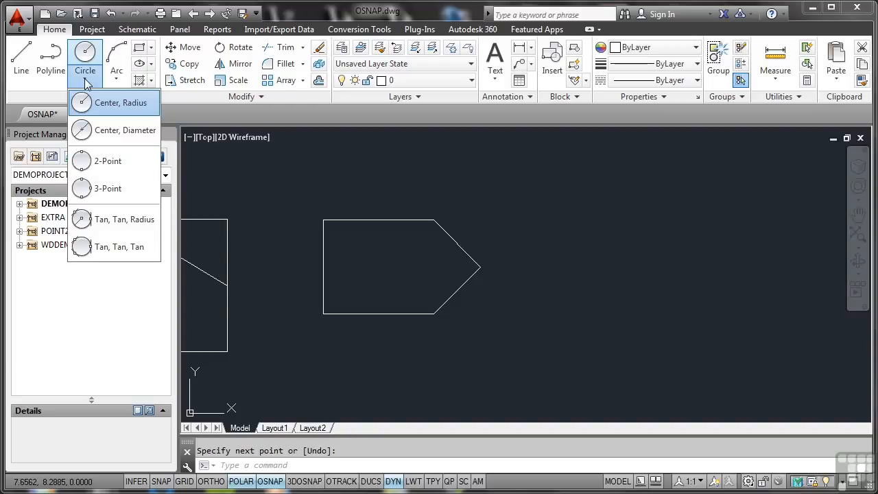
click(109, 104)
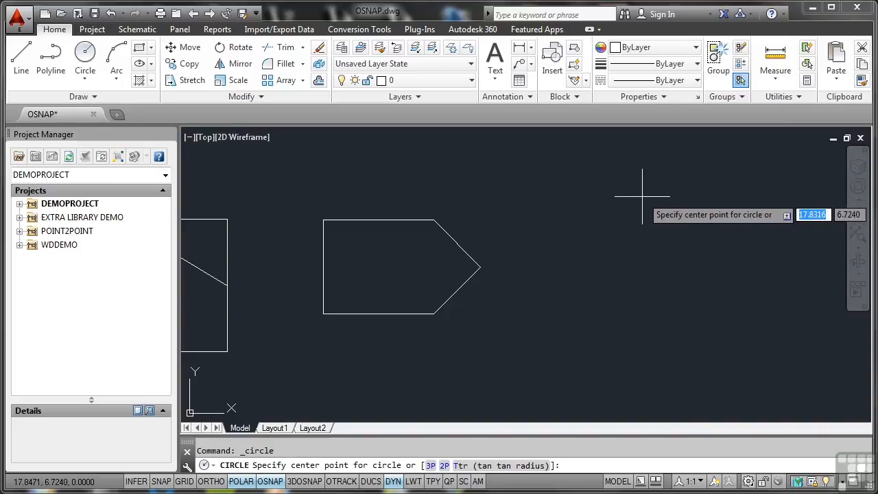
click(667, 200)
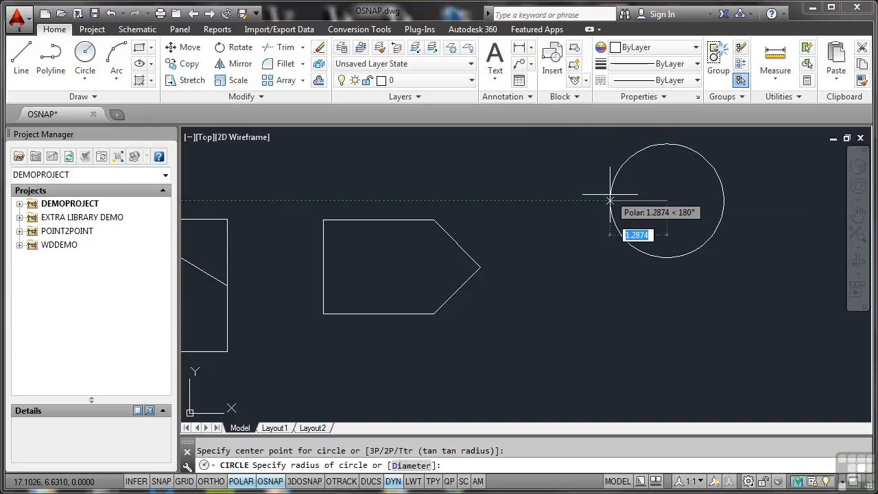
text(1.5)
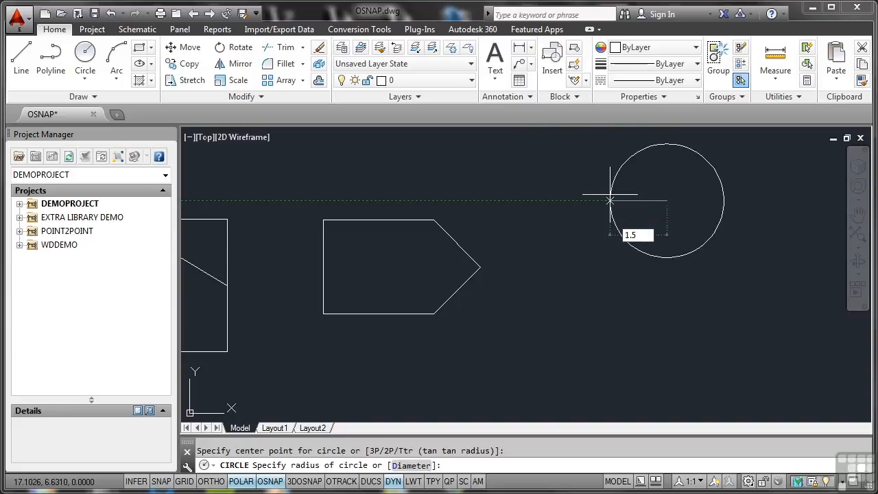
key(Return)
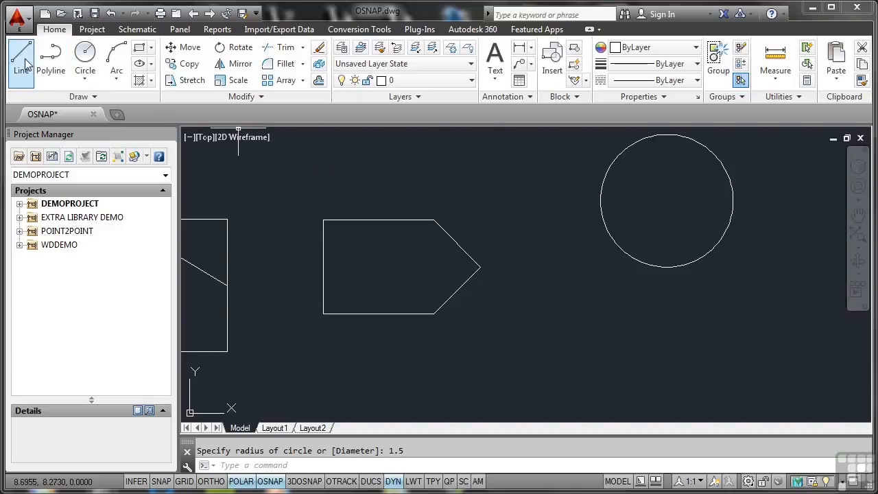
Step: Draw a line from the circle's center to the right tip of the pointed shape
right_click(501, 173)
mouse_move(548, 204)
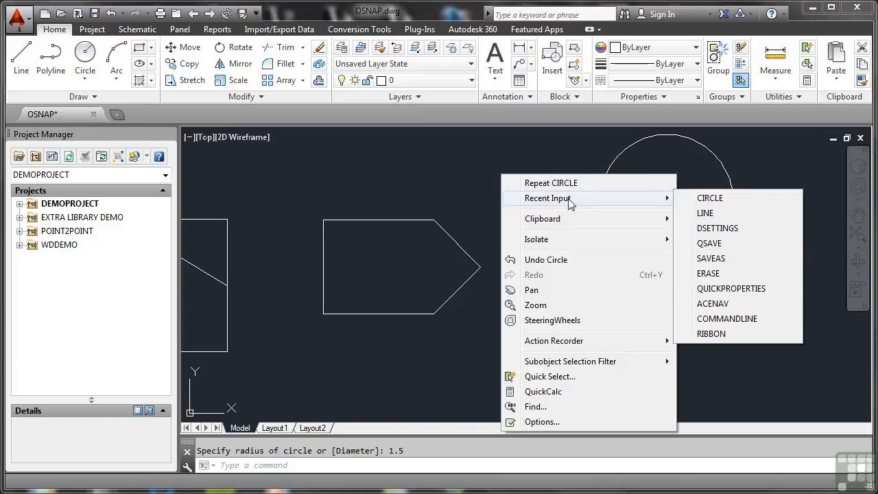
click(705, 213)
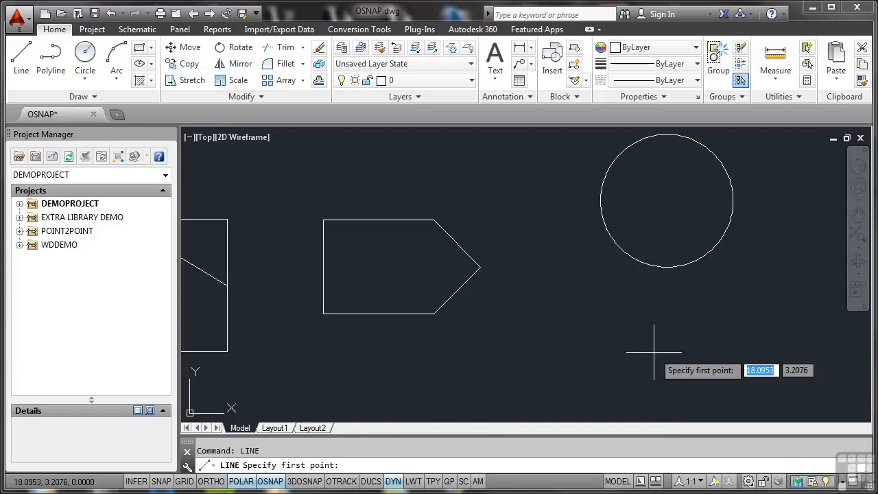
click(658, 267)
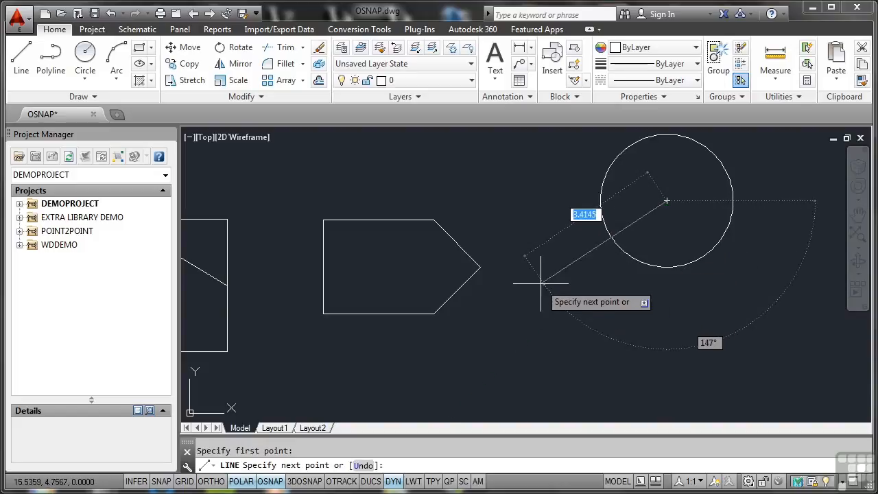
click(481, 267)
key(Return)
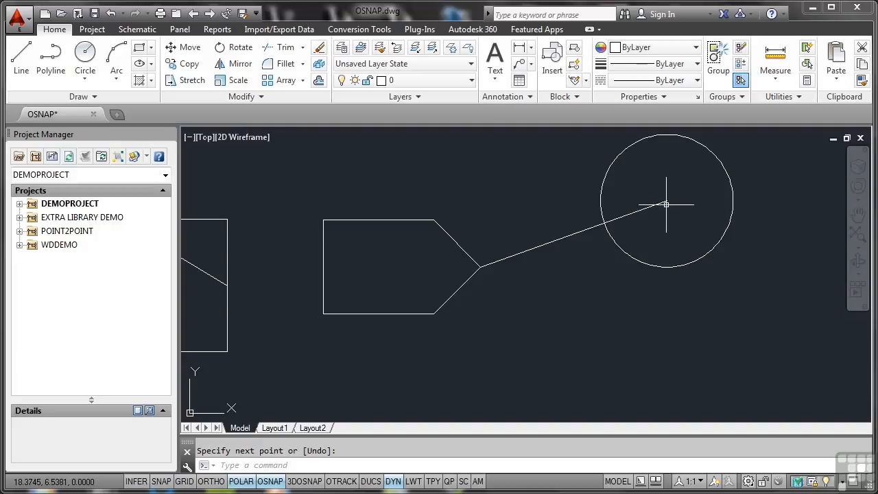
Step: Erase the line joining the circle's center to the tip of the pointed shape
click(516, 267)
key(Return)
click(532, 250)
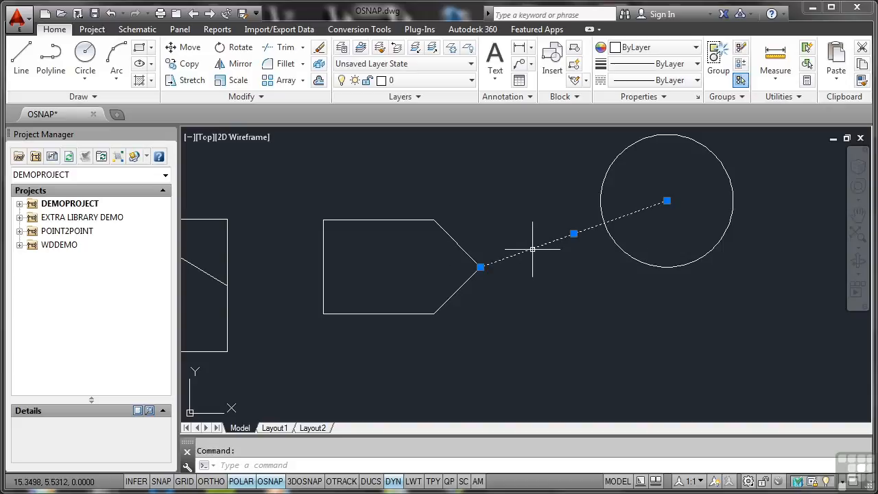
key(Delete)
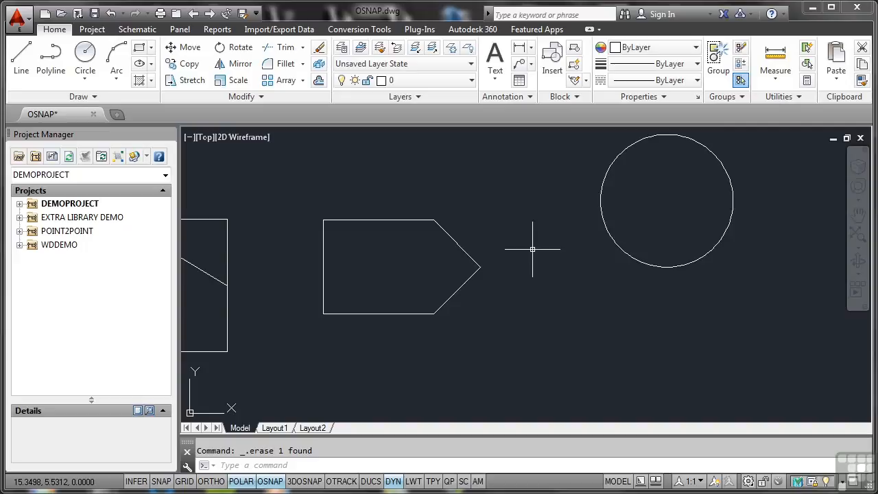
Step: Draw a line from the circle's left quadrant, using a one-time Quadrant snap, to the right tip of the pointed shape
right_click(515, 206)
mouse_move(555, 235)
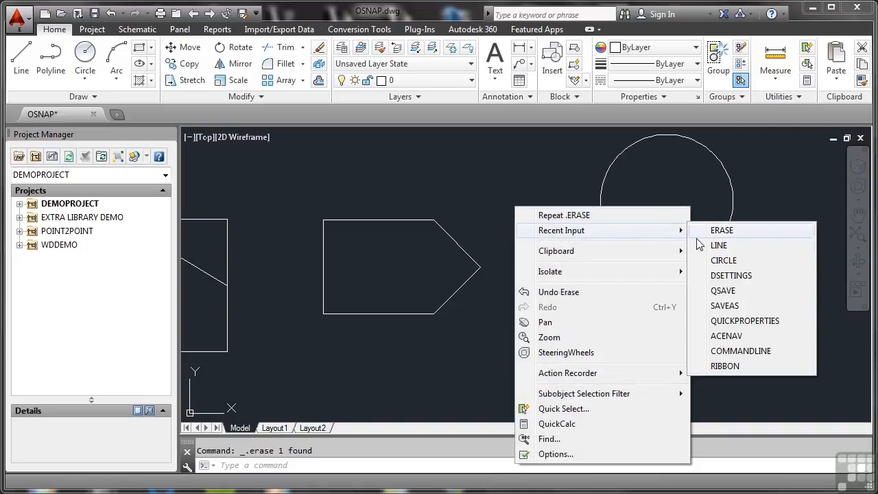
click(718, 245)
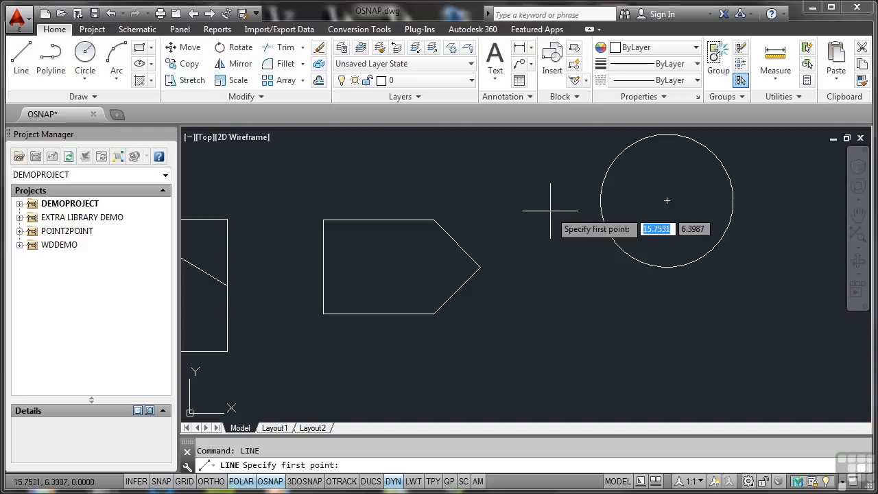
key(F8)
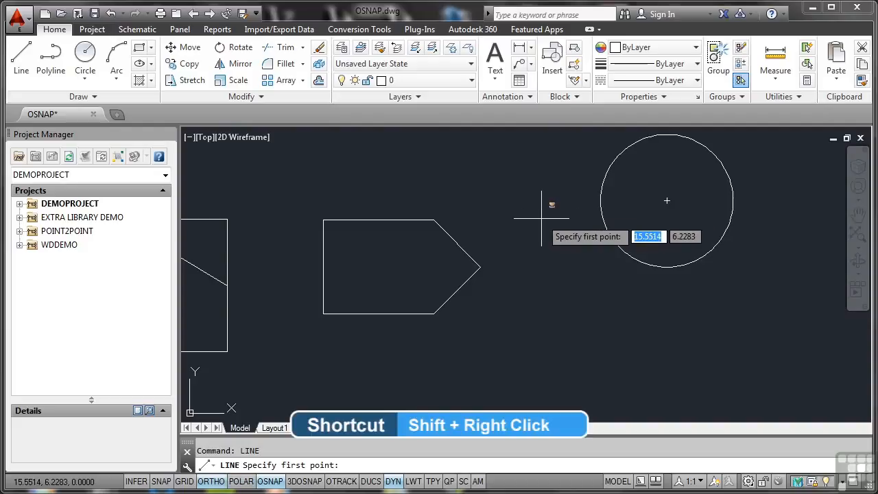
shift+right_click(541, 218)
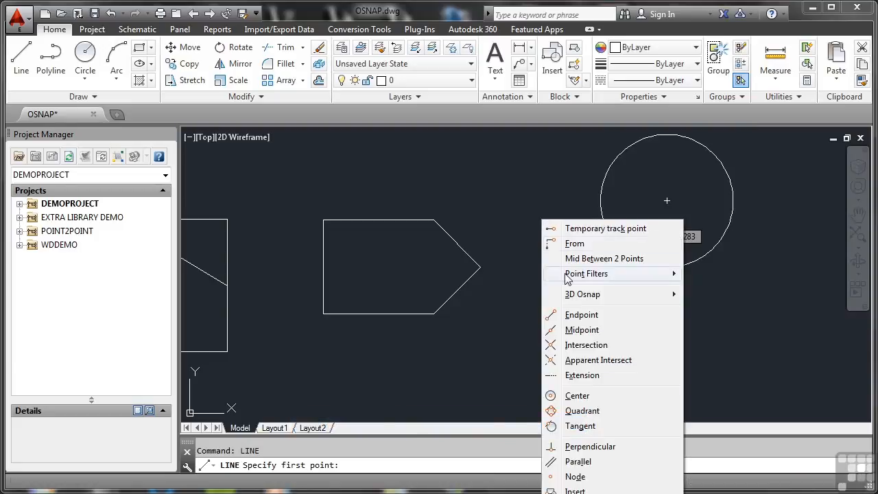
click(583, 412)
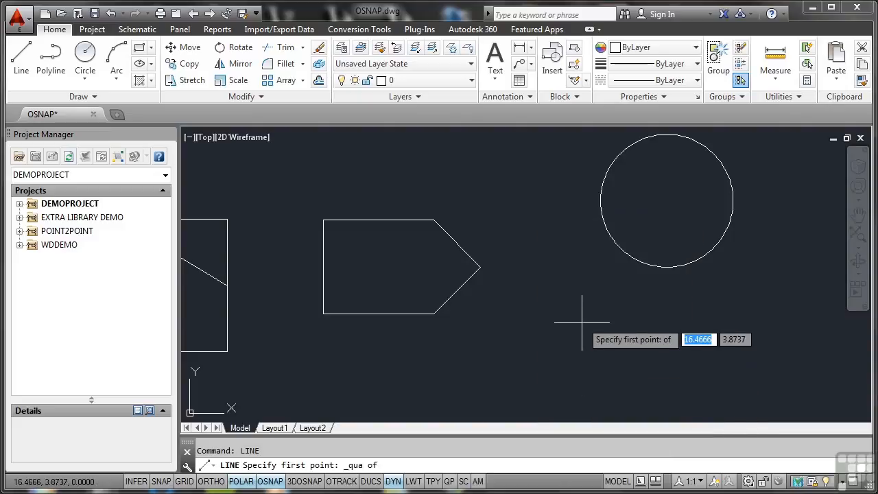
click(601, 201)
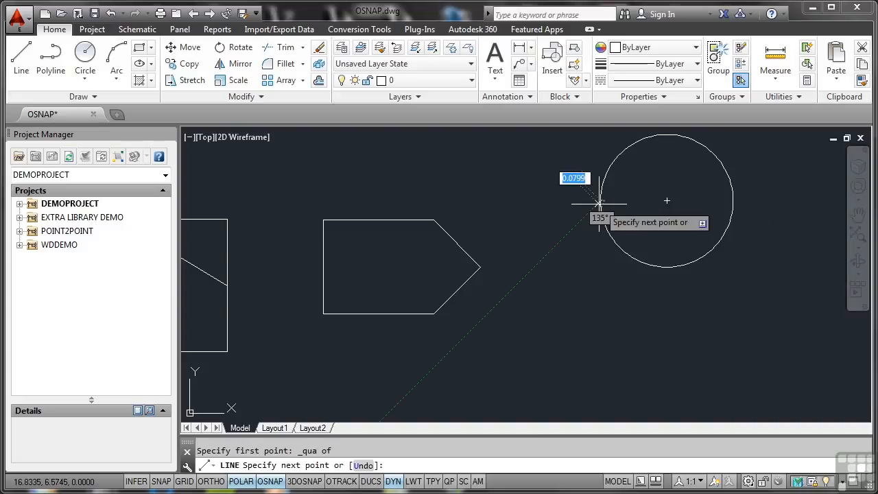
click(481, 268)
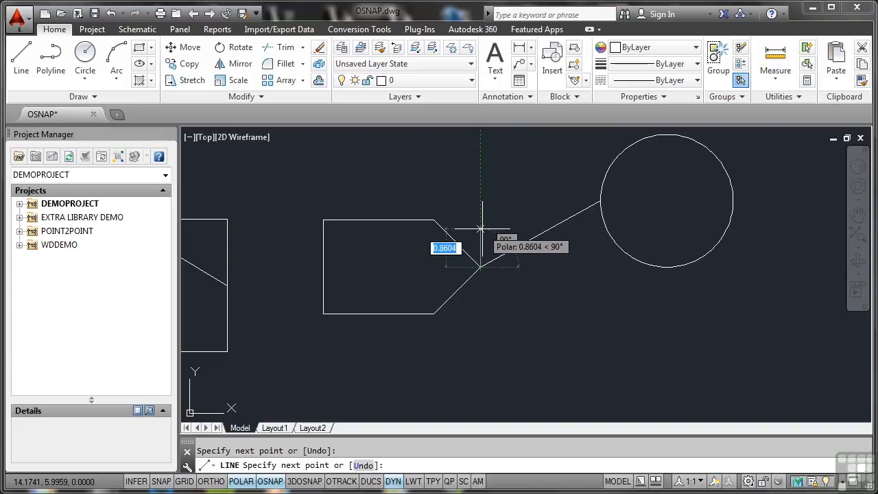
key(Return)
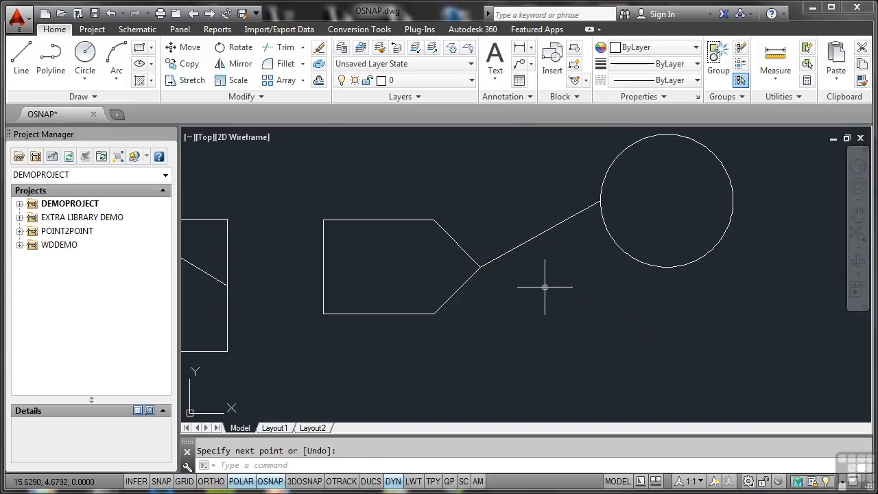